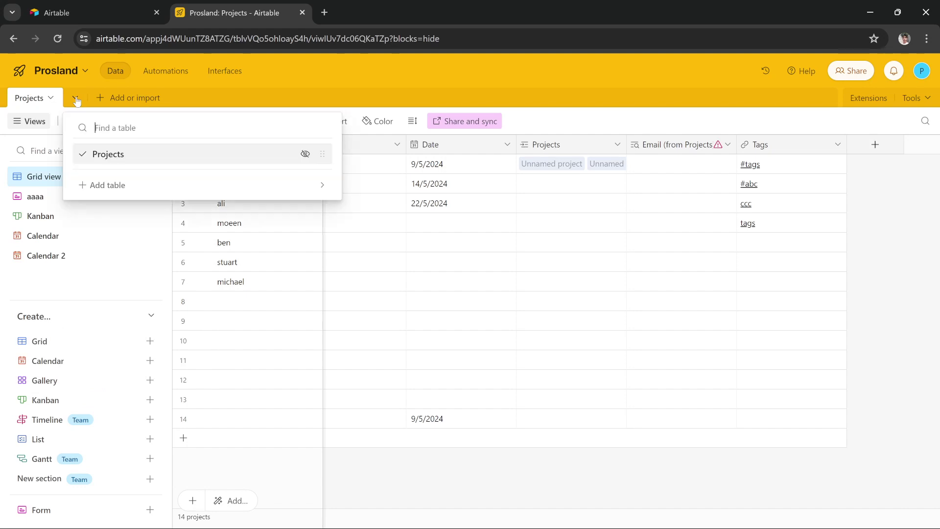
Add a blank table from scratch to the base and name it "category".
{"action": "left_click", "coordinate": [117, 190]}
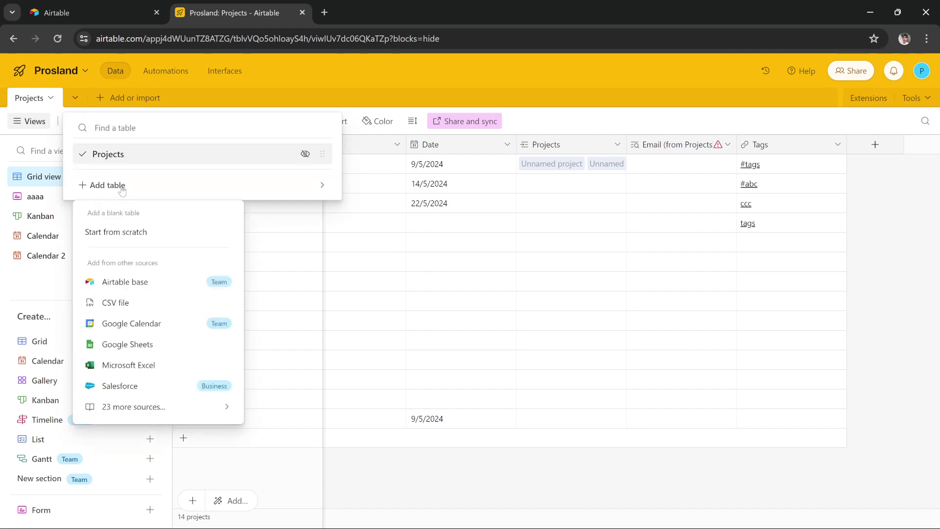
{"action": "left_click", "coordinate": [127, 232]}
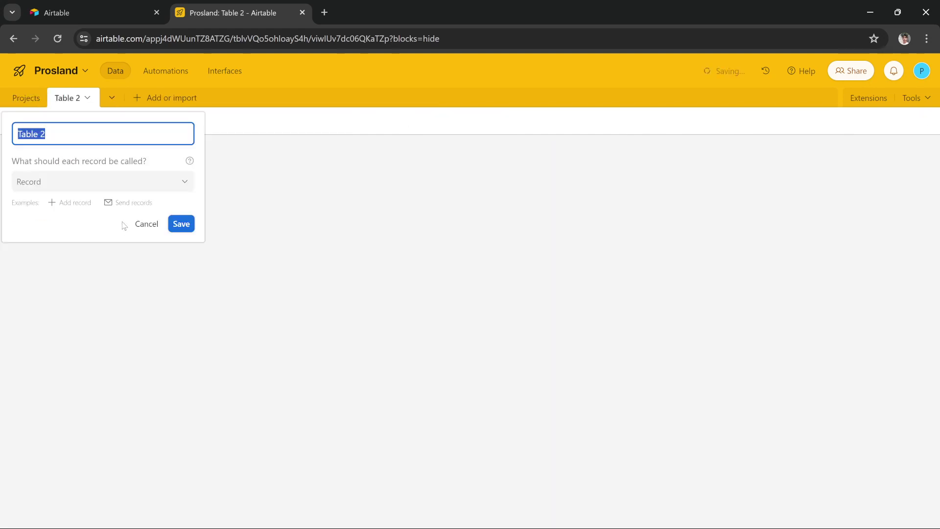
{"action": "type", "text": "cate"}
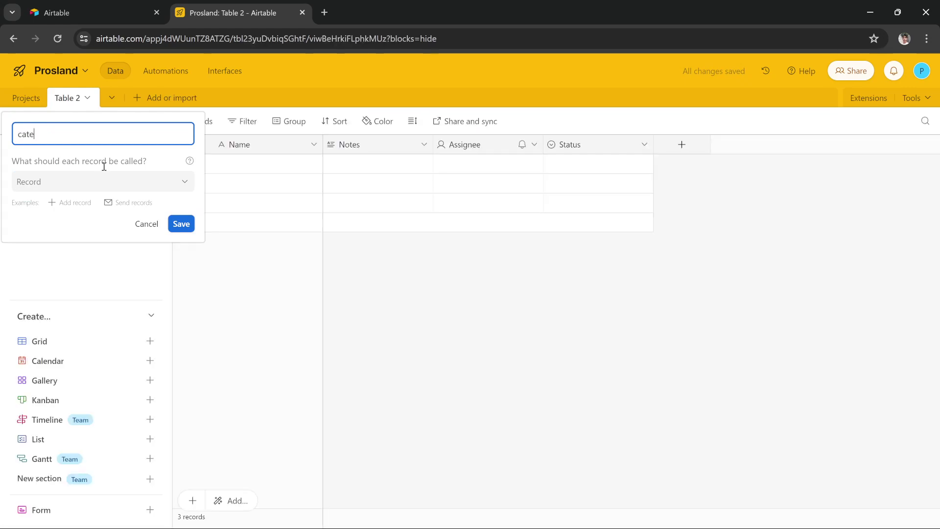
{"action": "type", "text": "gory"}
{"action": "left_click", "coordinate": [181, 223]}
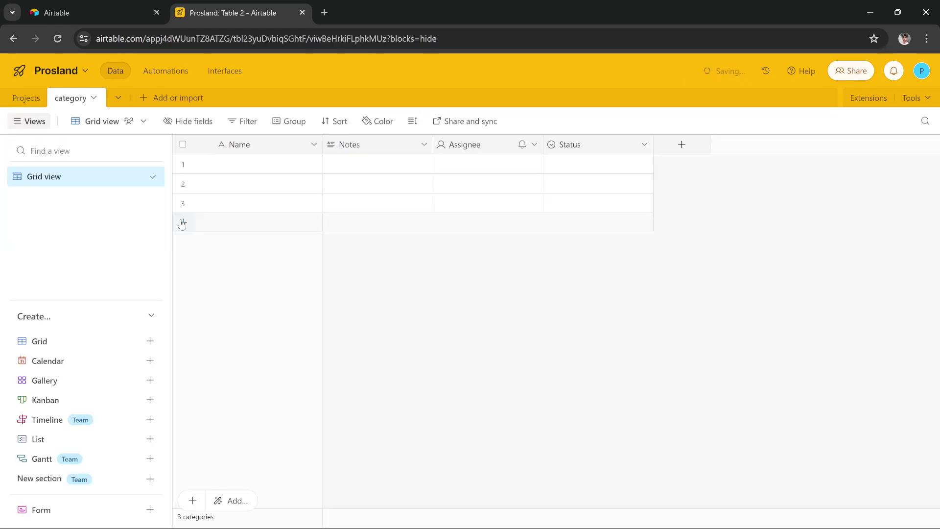
Delete the Notes, Assignee and Status fields from the category table, keeping only the Name field.
{"action": "left_click", "coordinate": [424, 144]}
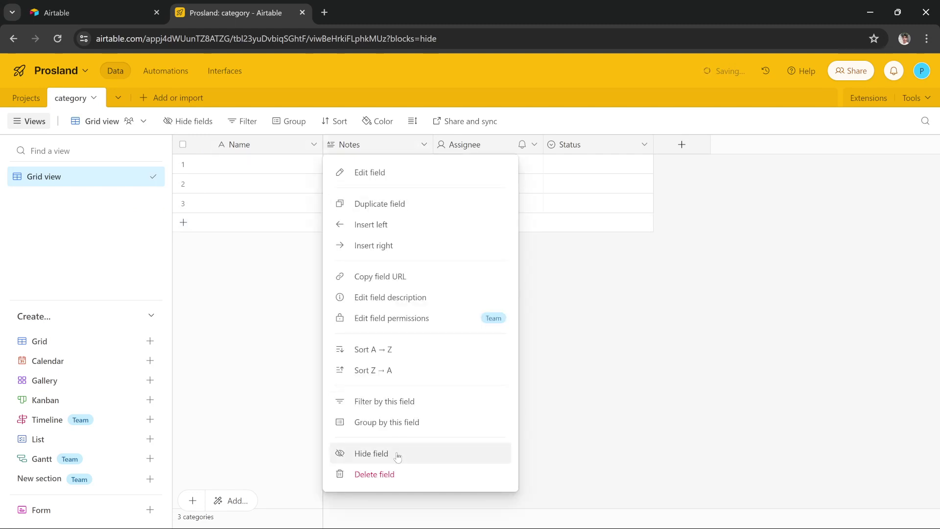
{"action": "key", "text": "Escape"}
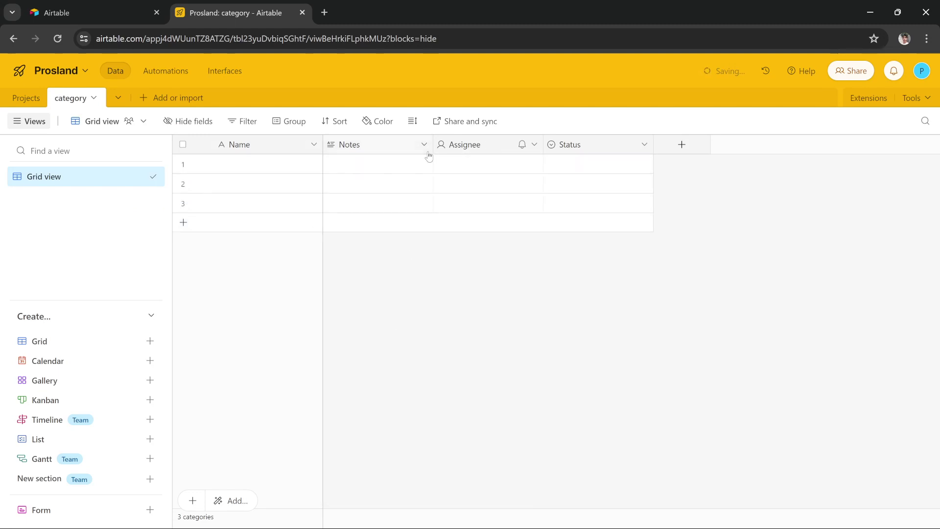
{"action": "left_click", "coordinate": [534, 144]}
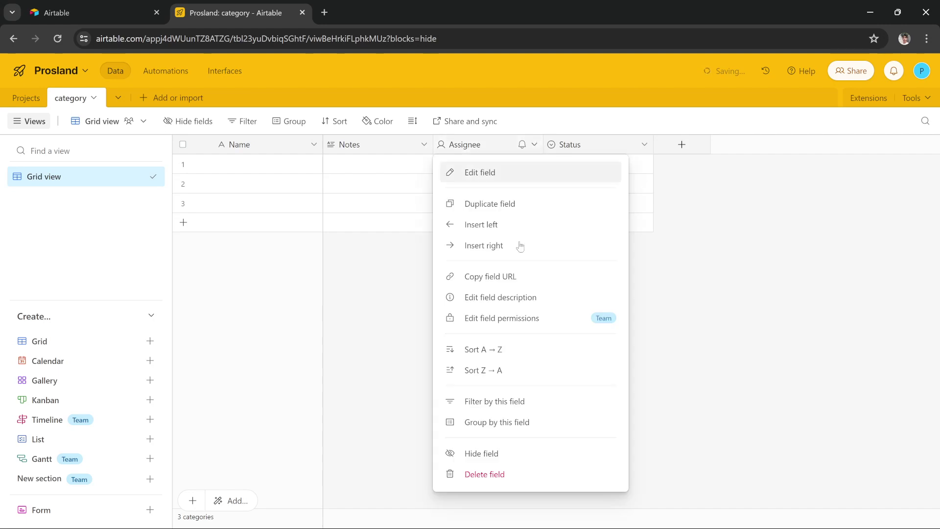
{"action": "left_click", "coordinate": [525, 474]}
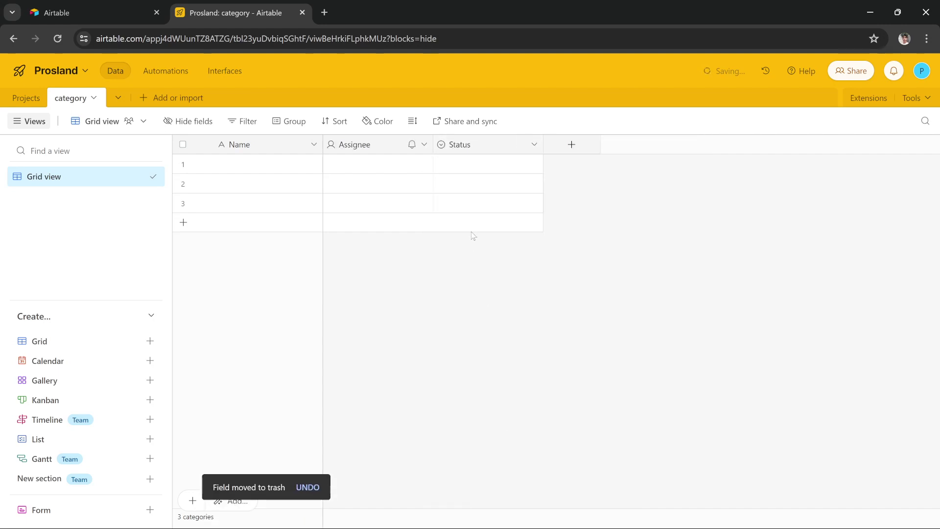
{"action": "left_click", "coordinate": [424, 144]}
{"action": "left_click", "coordinate": [424, 145]}
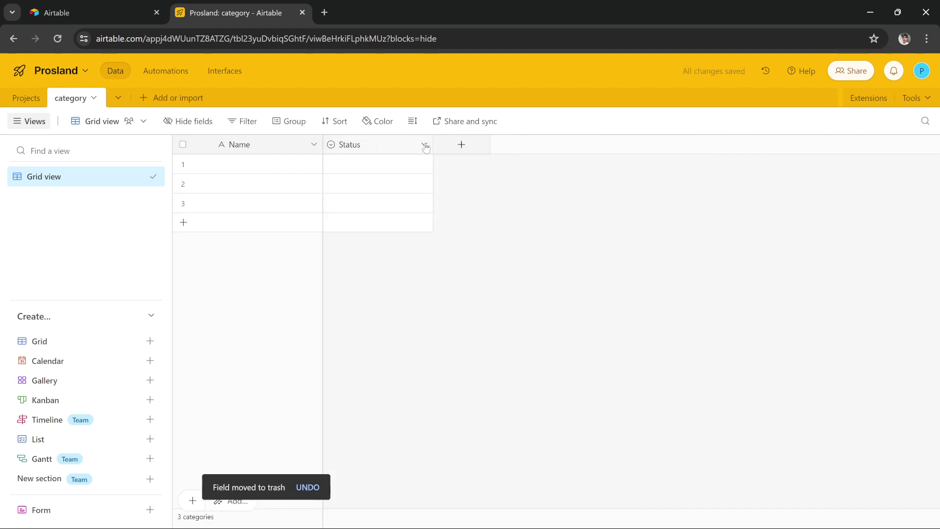
{"action": "left_click", "coordinate": [424, 145]}
{"action": "left_click", "coordinate": [452, 473]}
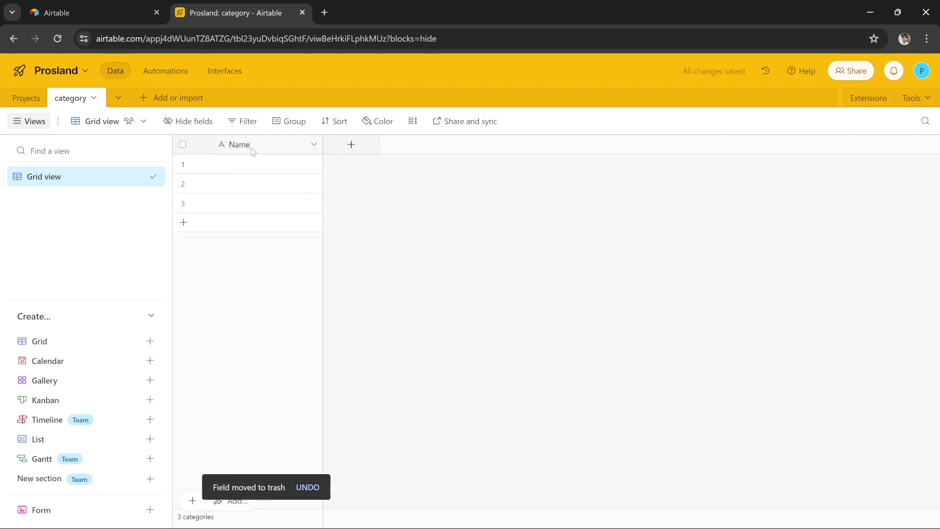
Enter the records Football, Cricket, Baseball and Hockey in the Name field of the category table.
{"action": "left_click", "coordinate": [240, 170]}
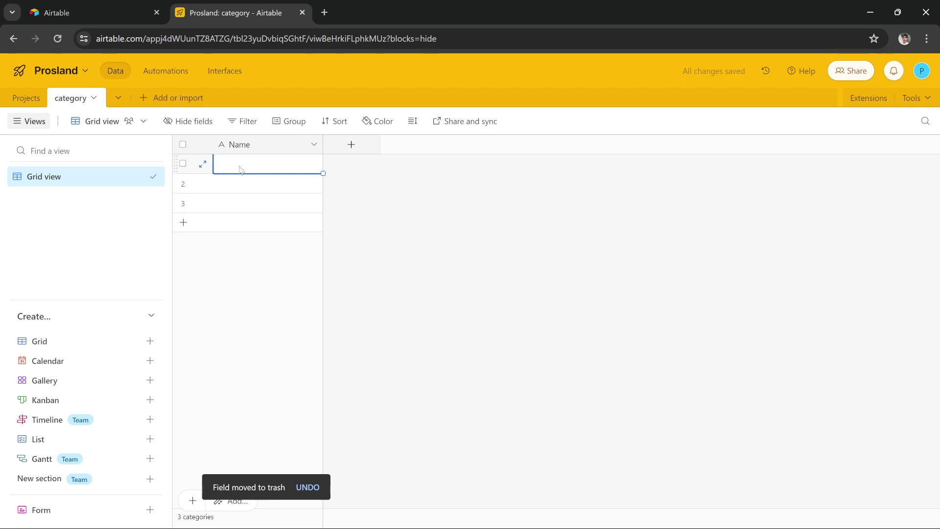
{"action": "type", "text": "F"}
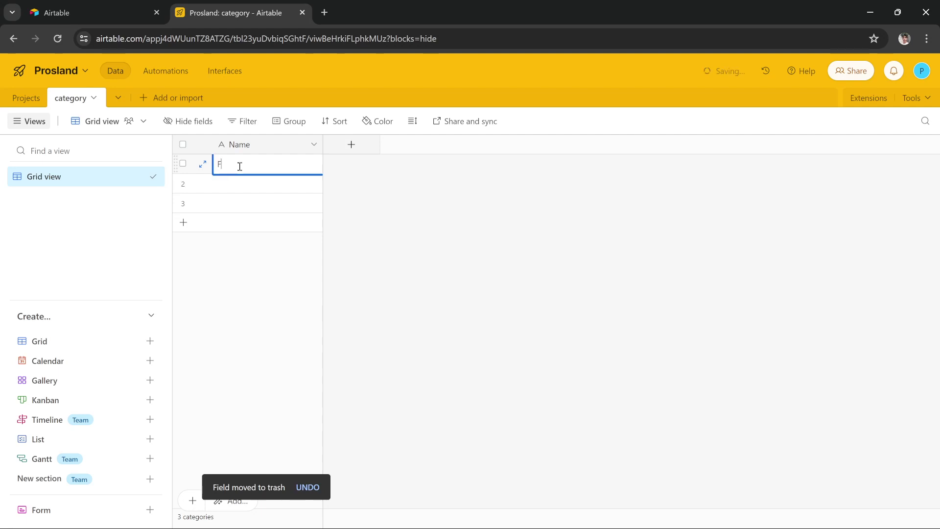
{"action": "type", "text": "ootball"}
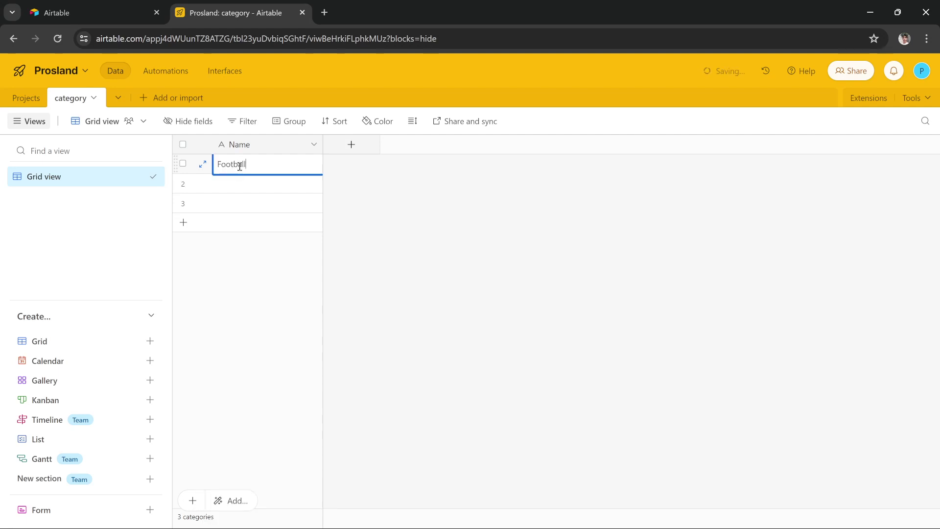
{"action": "left_click", "coordinate": [241, 192]}
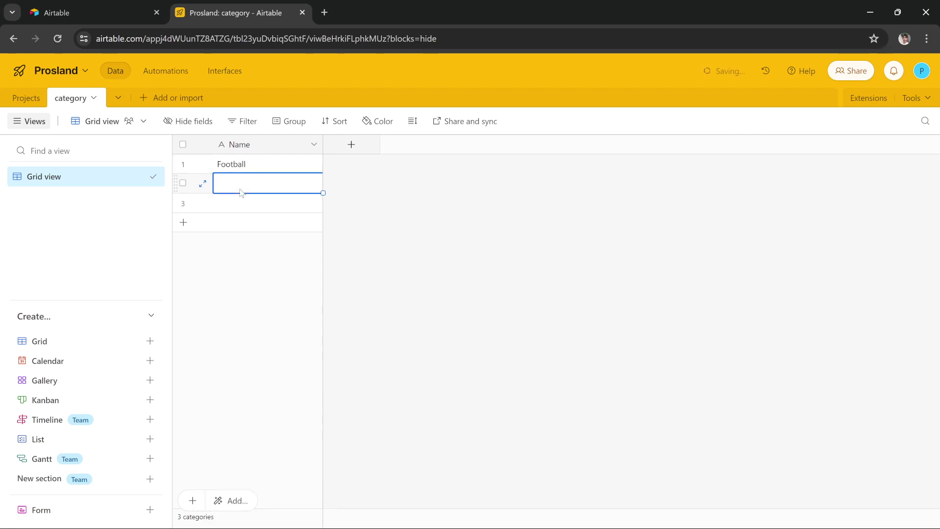
{"action": "type", "text": "Cricket"}
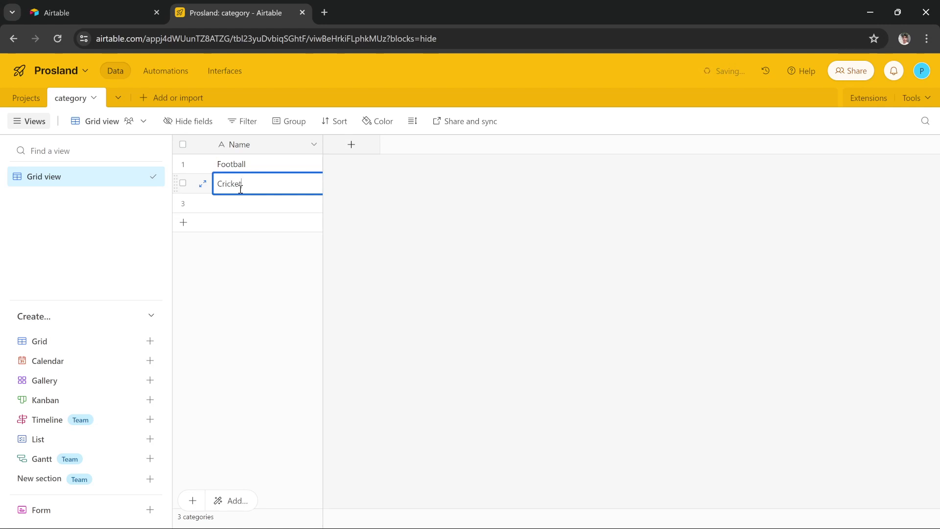
{"action": "left_click", "coordinate": [239, 209]}
{"action": "type", "text": "Baseball"}
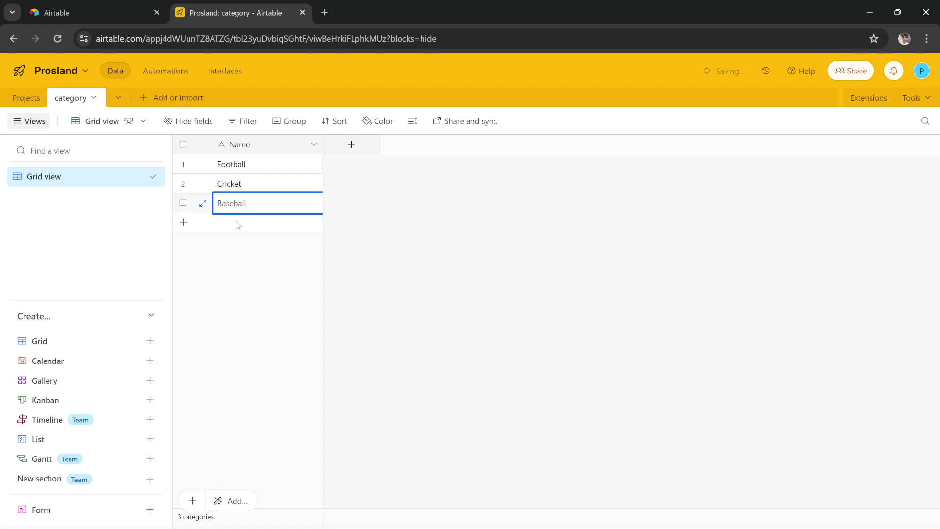
{"action": "left_click", "coordinate": [240, 227]}
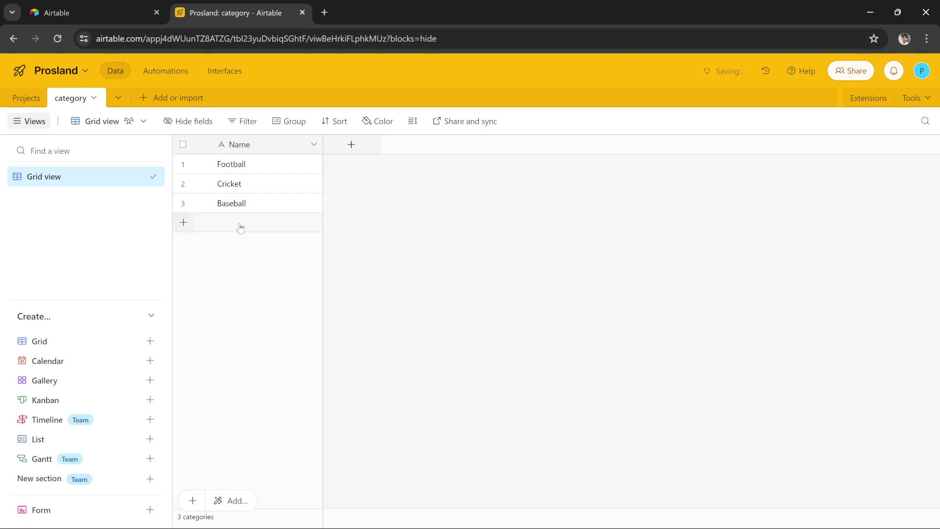
{"action": "left_click", "coordinate": [240, 226]}
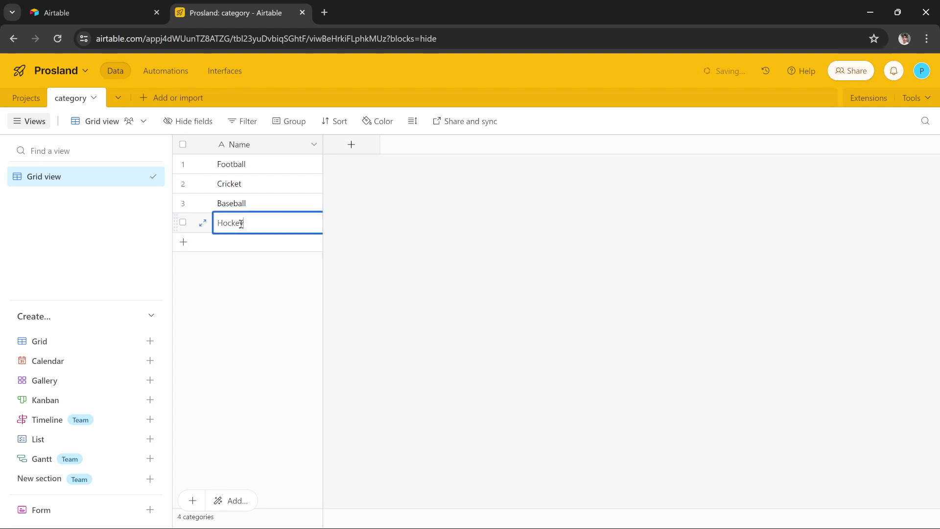
{"action": "left_click", "coordinate": [360, 228]}
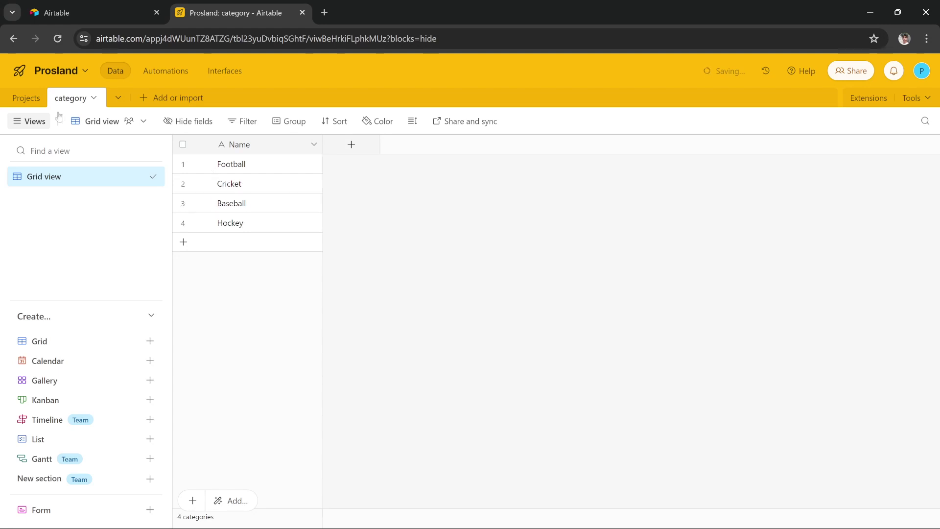
Add a field to the Projects table that links to category records, with the category table's Name as a lookup field.
{"action": "left_click", "coordinate": [81, 101]}
{"action": "left_click", "coordinate": [36, 99]}
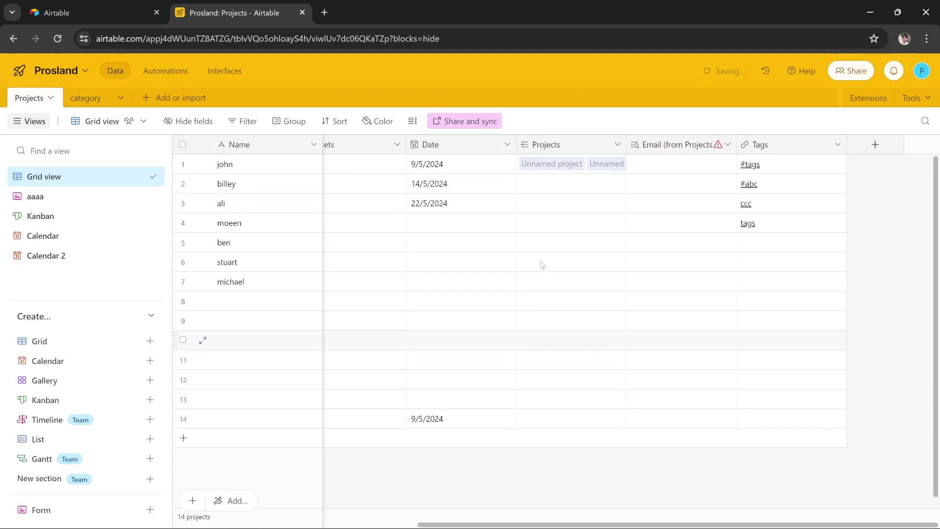
{"action": "left_click", "coordinate": [875, 146]}
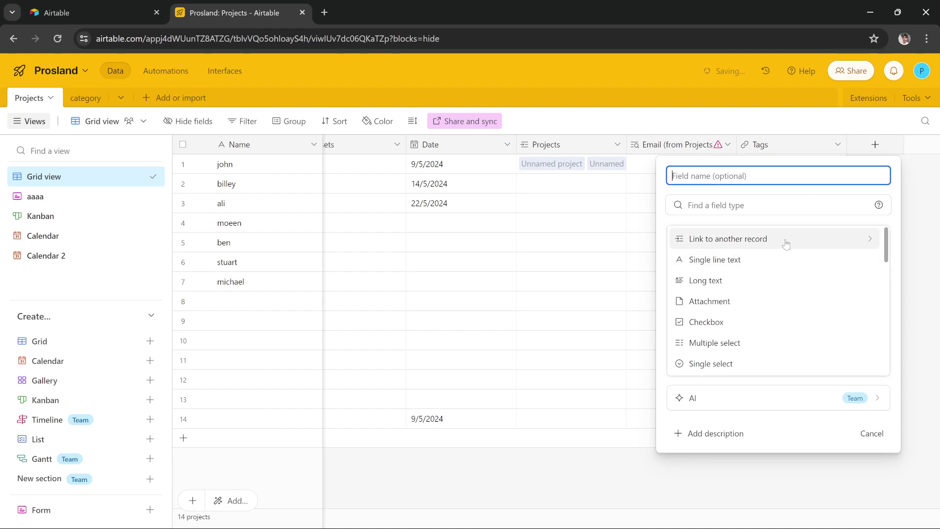
{"action": "left_click", "coordinate": [769, 242]}
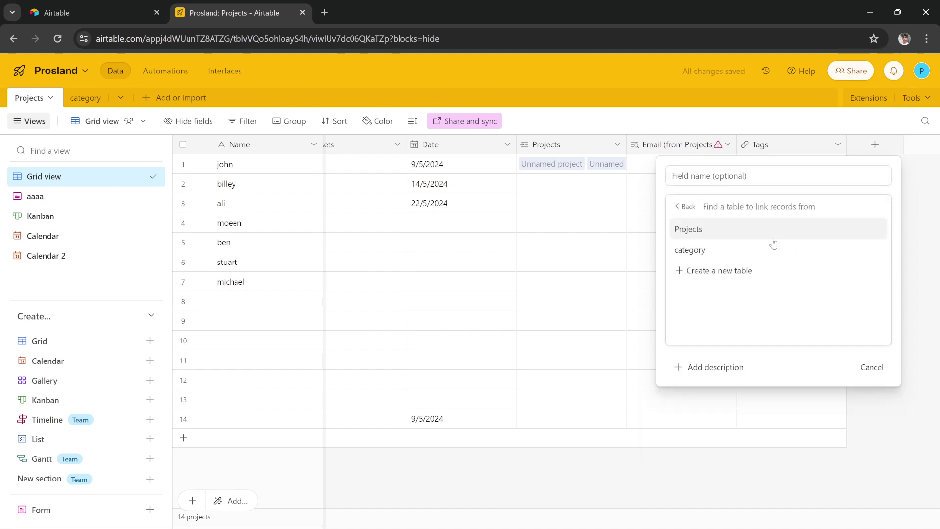
{"action": "left_click", "coordinate": [735, 255]}
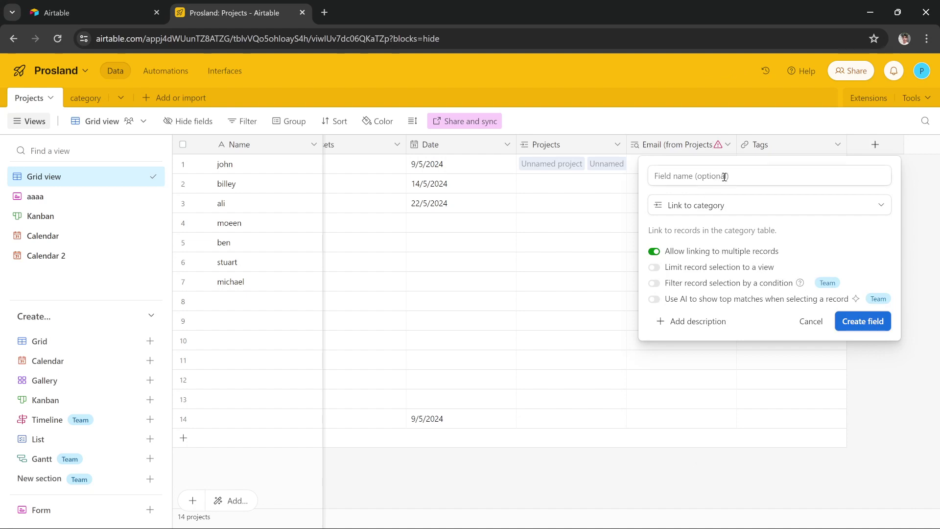
{"action": "left_click", "coordinate": [854, 325]}
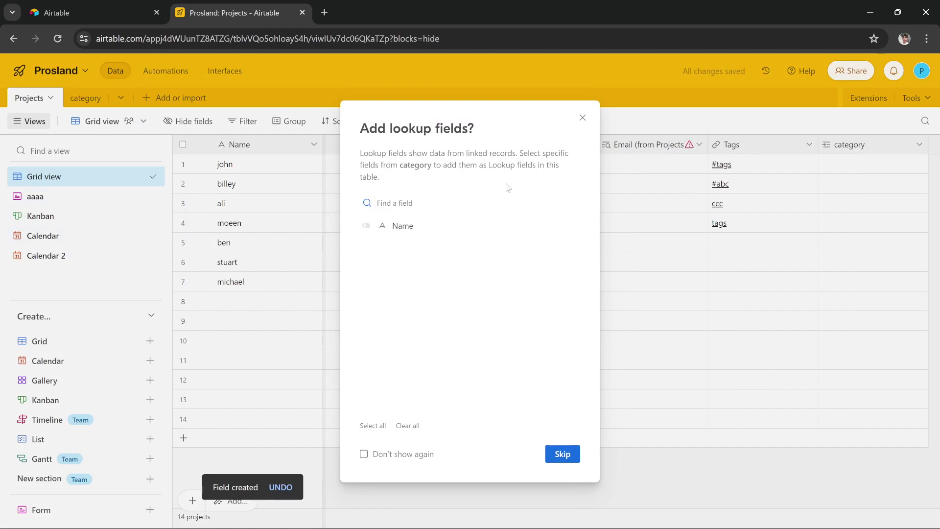
{"action": "left_click", "coordinate": [408, 226]}
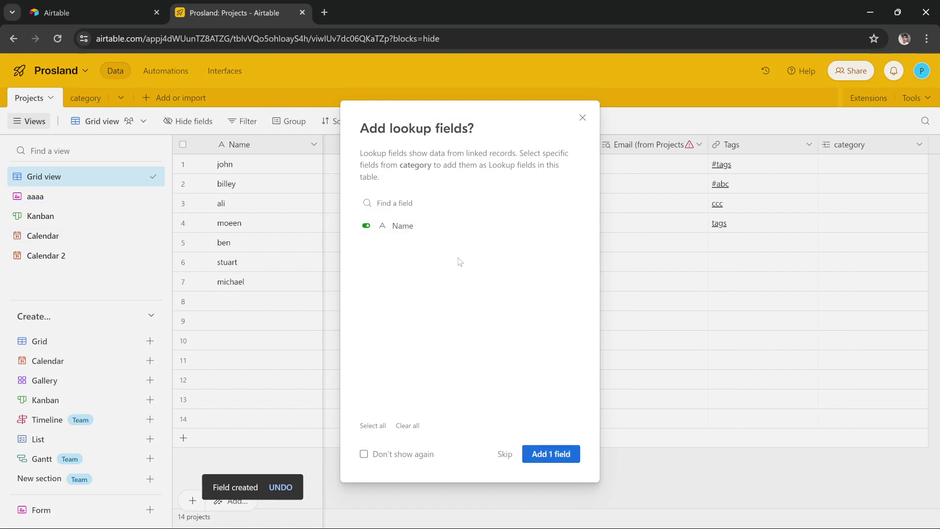
{"action": "left_click", "coordinate": [559, 455]}
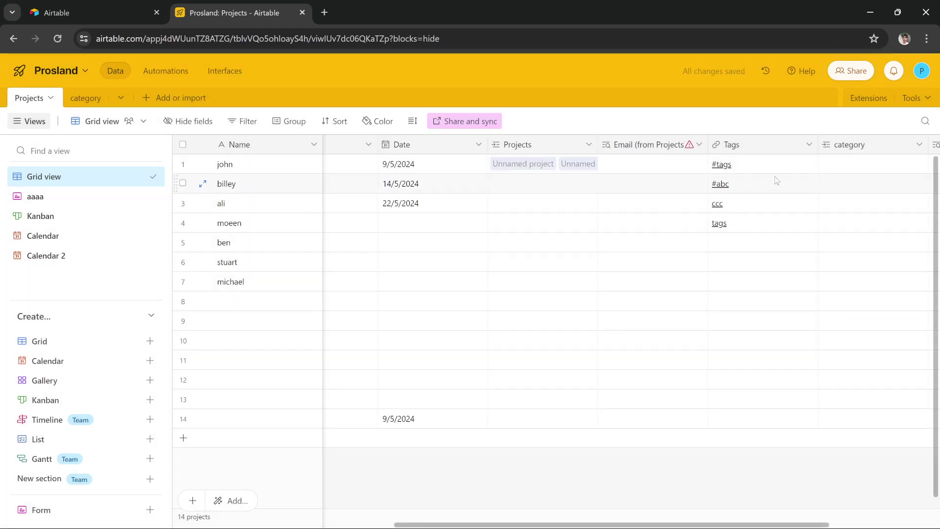
Add a new unnamed category record to the first project's category cell.
{"action": "left_click_drag", "start_coordinate": [814, 523], "coordinate": [935, 521]}
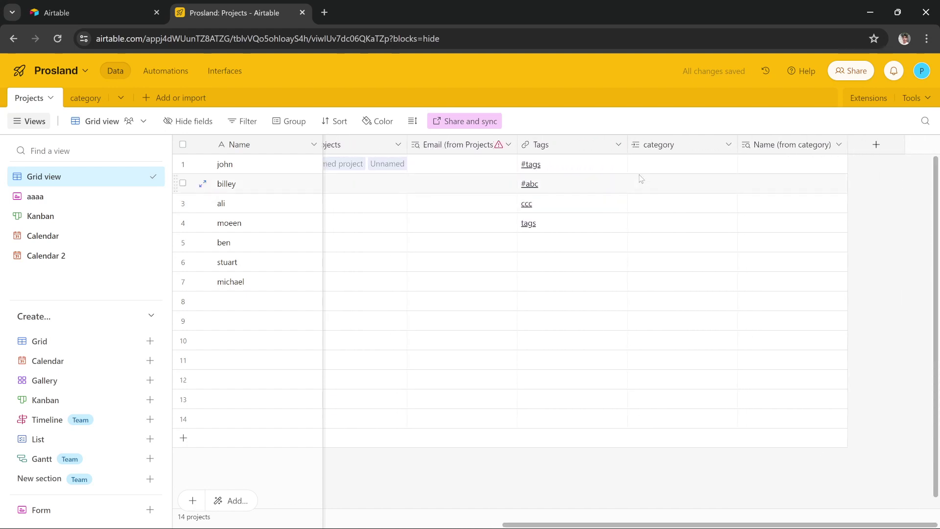
{"action": "left_click", "coordinate": [664, 167]}
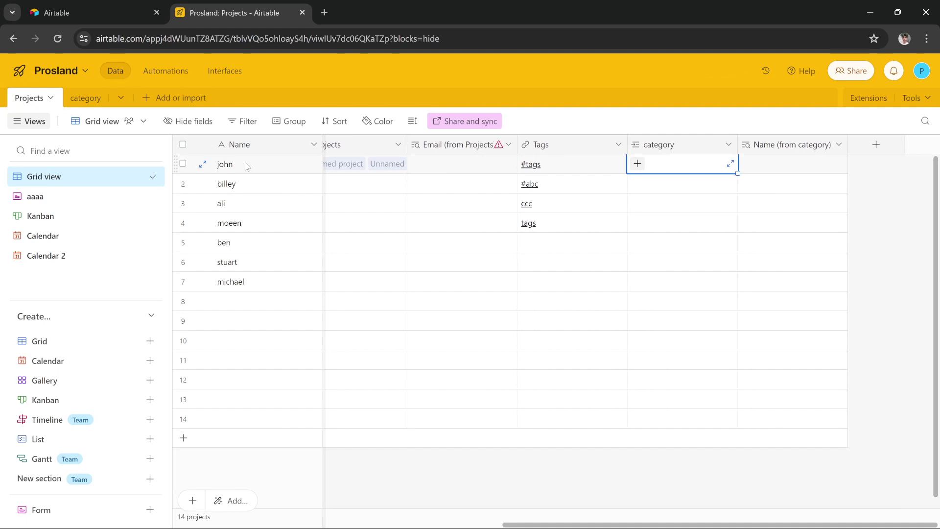
{"action": "left_click", "coordinate": [637, 163]}
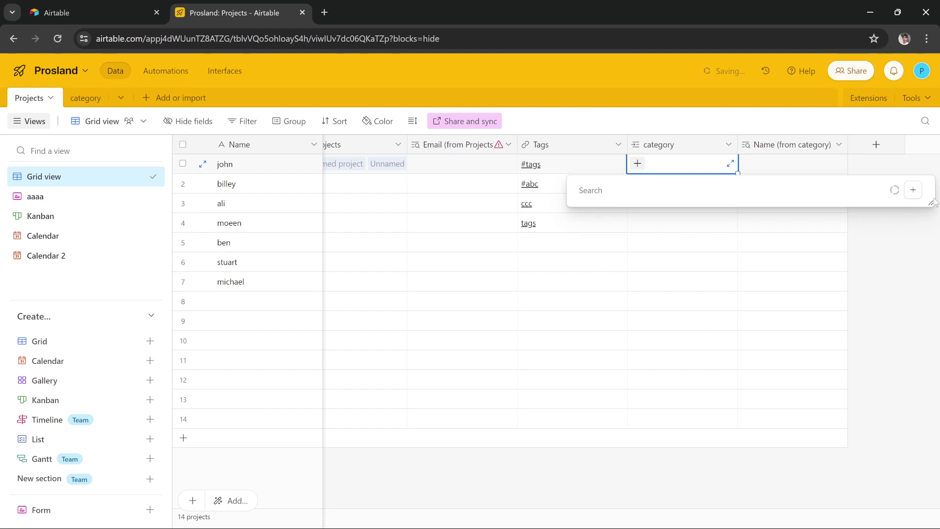
{"action": "key", "text": "Escape"}
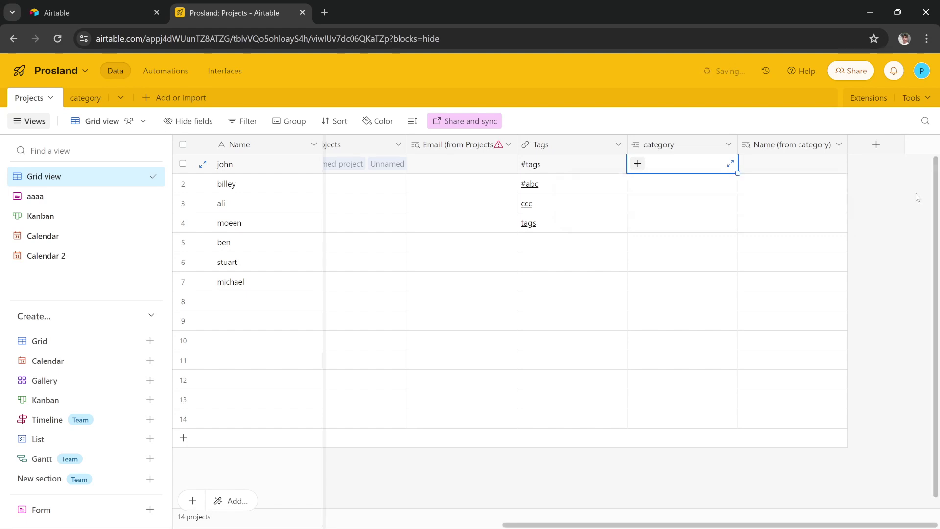
{"action": "left_click", "coordinate": [637, 164]}
{"action": "left_click", "coordinate": [786, 134]}
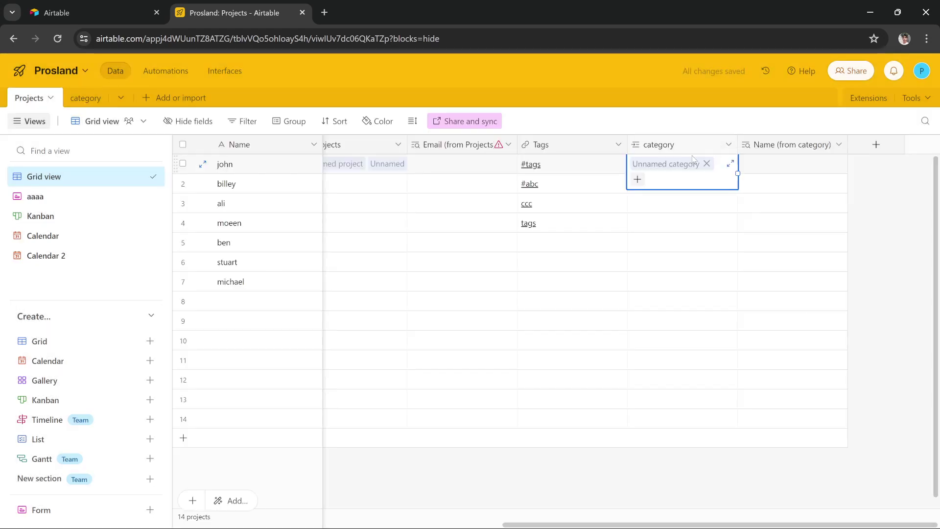
Replace the unnamed category linked to the first project record with Football.
{"action": "left_click", "coordinate": [637, 180]}
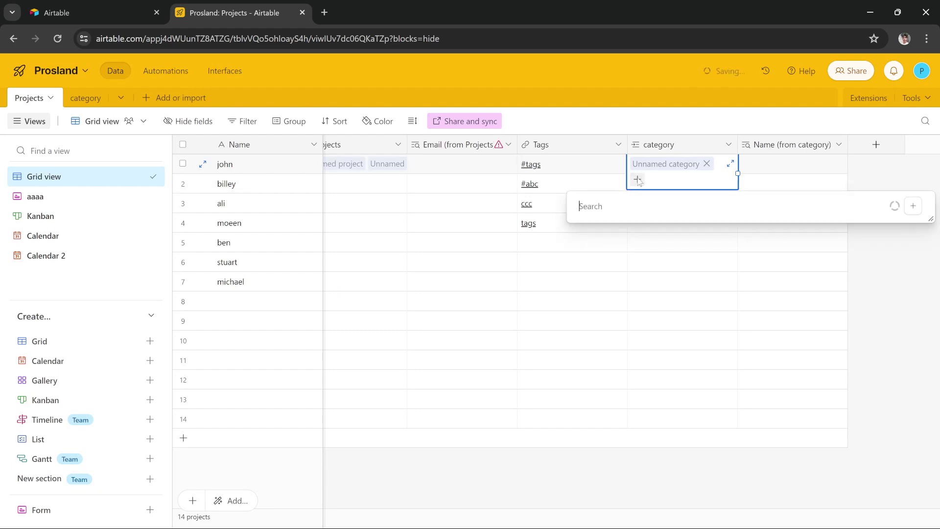
{"action": "left_click", "coordinate": [707, 164]}
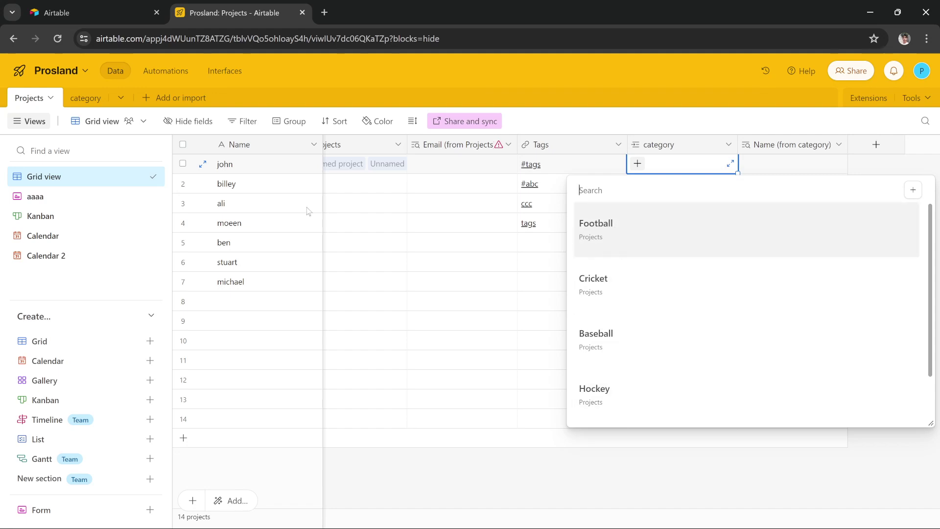
{"action": "left_click", "coordinate": [601, 226]}
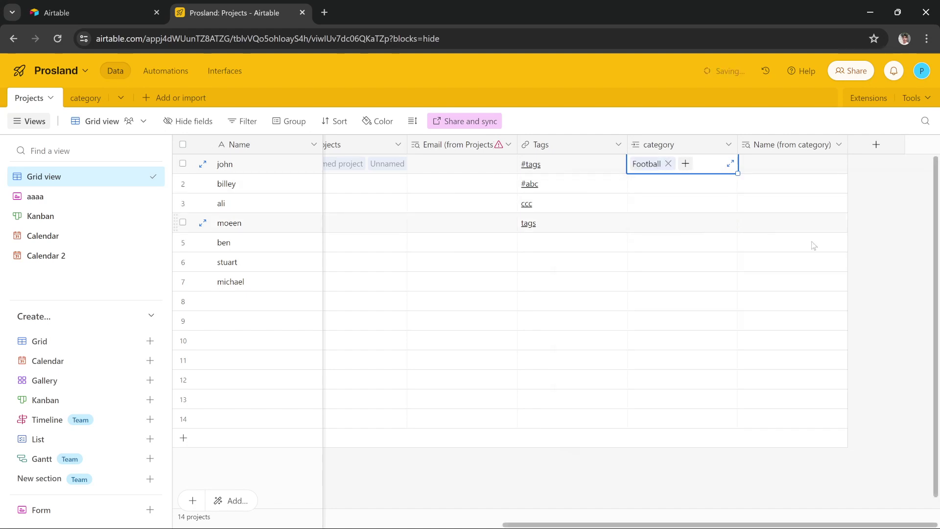
{"action": "left_click", "coordinate": [892, 334]}
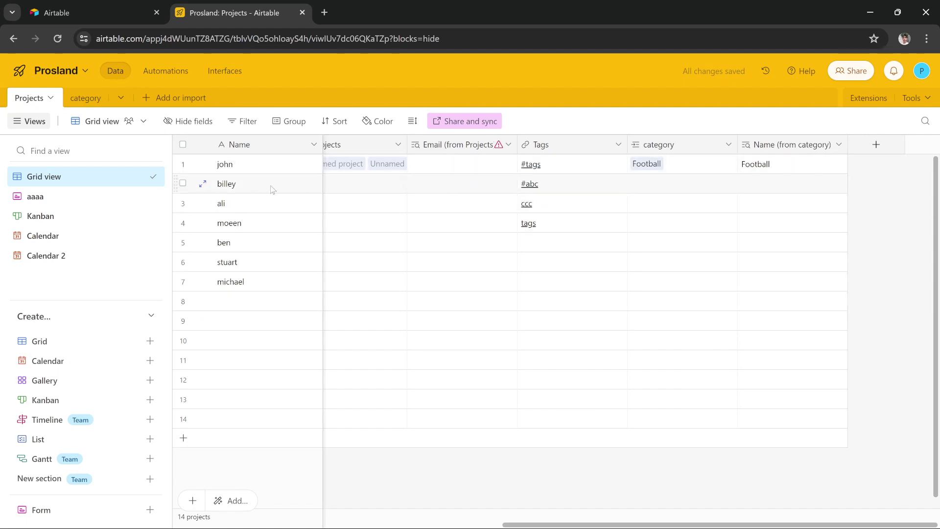
Link the second, third and fourth project records to Cricket, Hockey and Baseball respectively in the category field.
{"action": "left_click", "coordinate": [679, 192]}
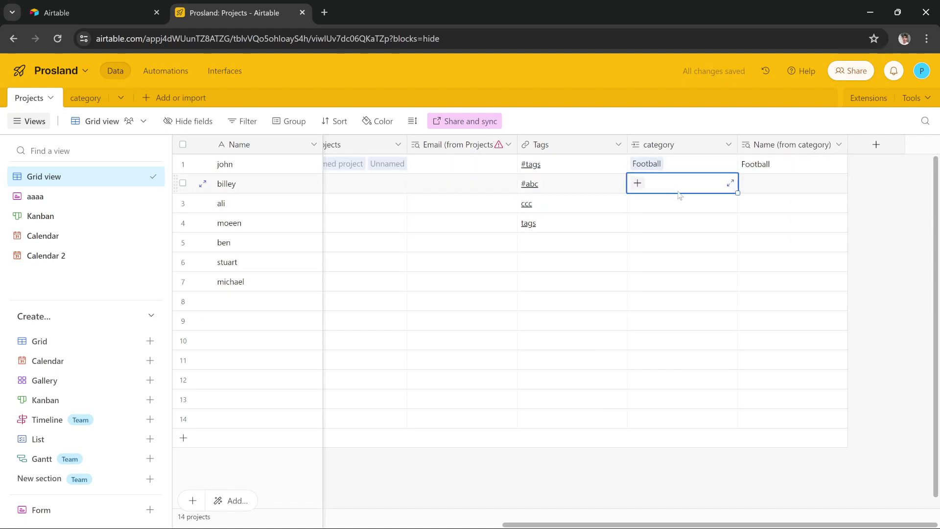
{"action": "left_click", "coordinate": [637, 183]}
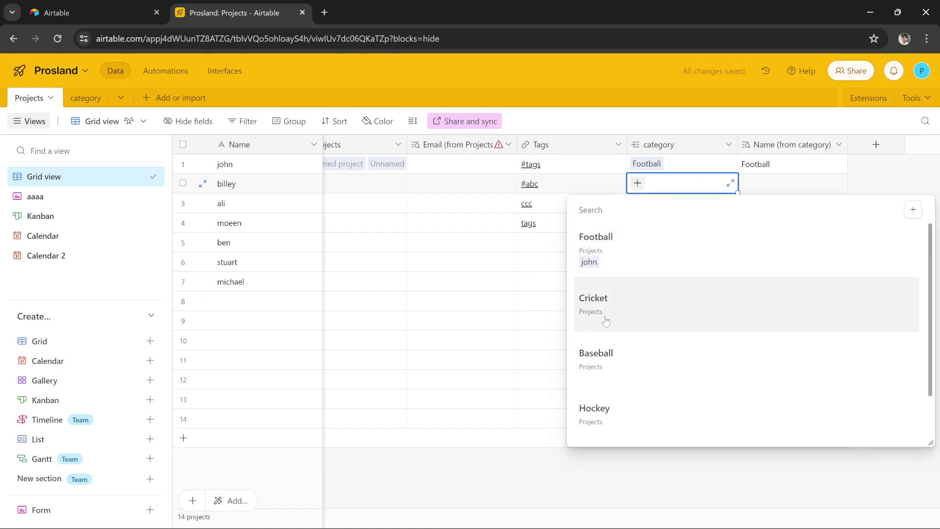
{"action": "left_click", "coordinate": [607, 319]}
{"action": "left_click", "coordinate": [654, 204]}
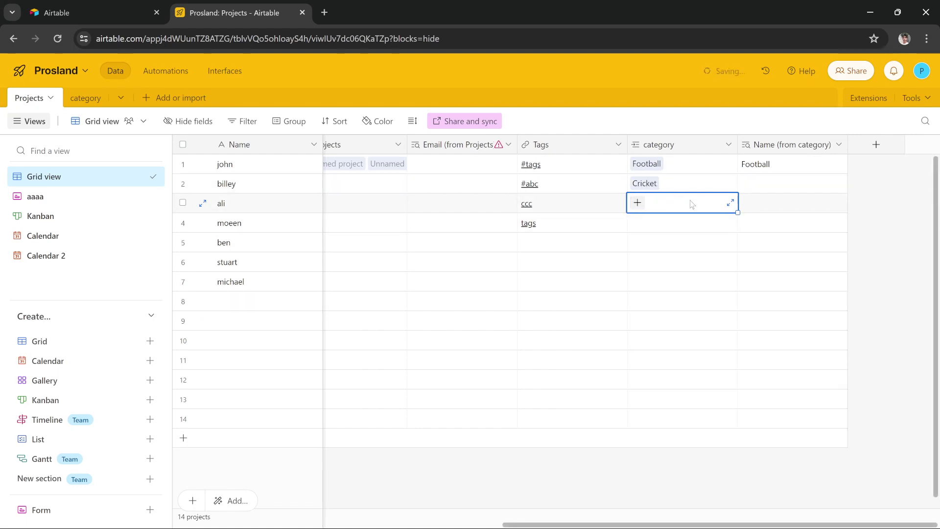
{"action": "left_click", "coordinate": [634, 204]}
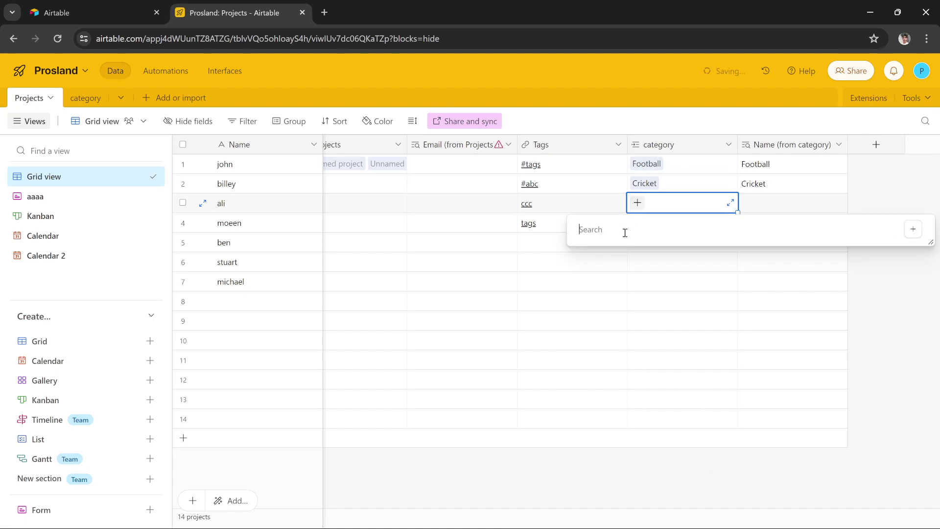
{"action": "left_click", "coordinate": [635, 429]}
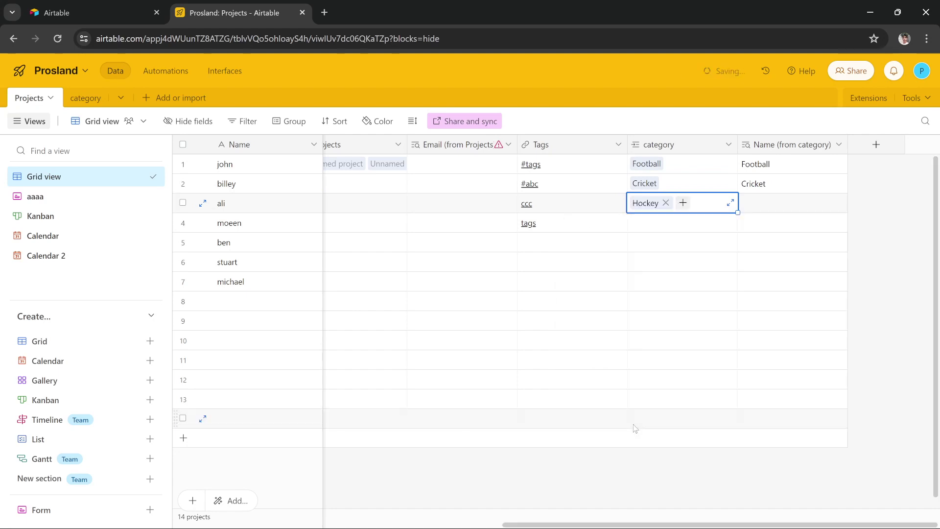
{"action": "left_click", "coordinate": [641, 226]}
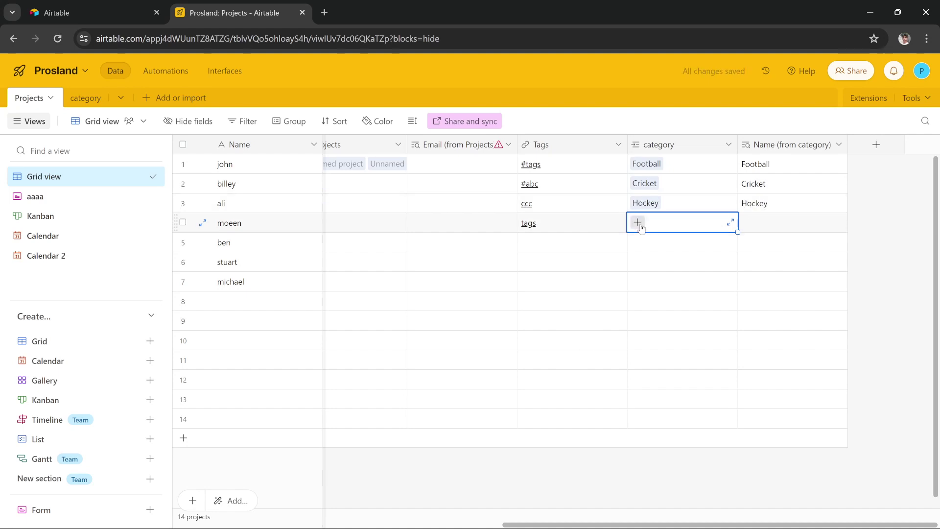
{"action": "left_click", "coordinate": [638, 224]}
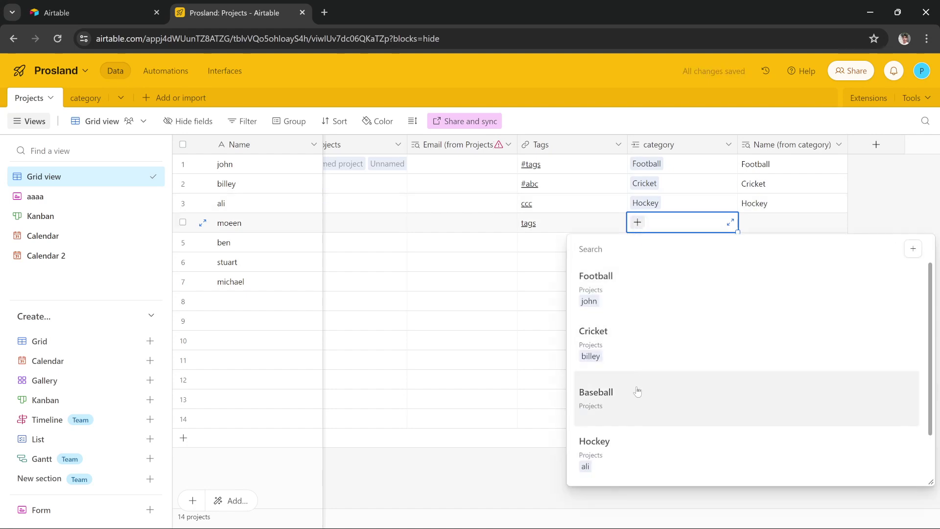
{"action": "left_click", "coordinate": [638, 391]}
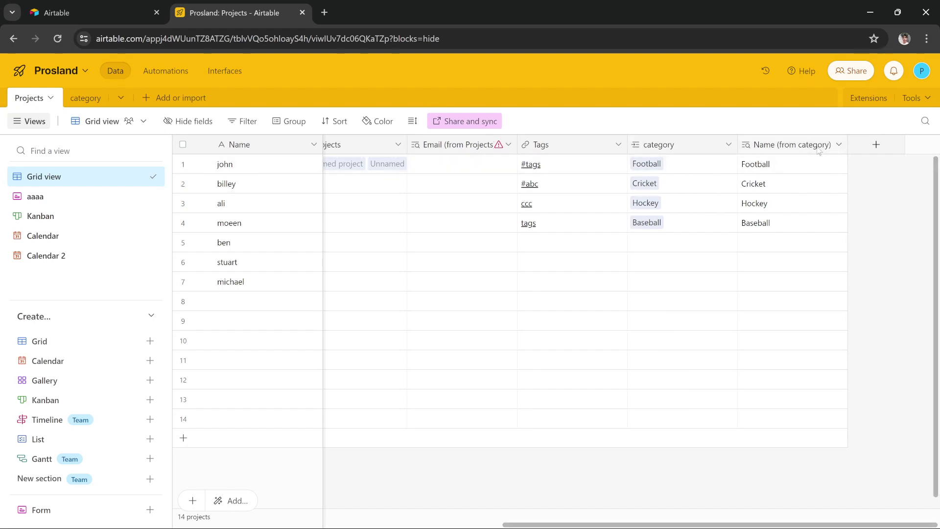
Delete the lookup field Name (from category) from the Projects table.
{"action": "left_click", "coordinate": [765, 165]}
{"action": "left_click", "coordinate": [767, 165]}
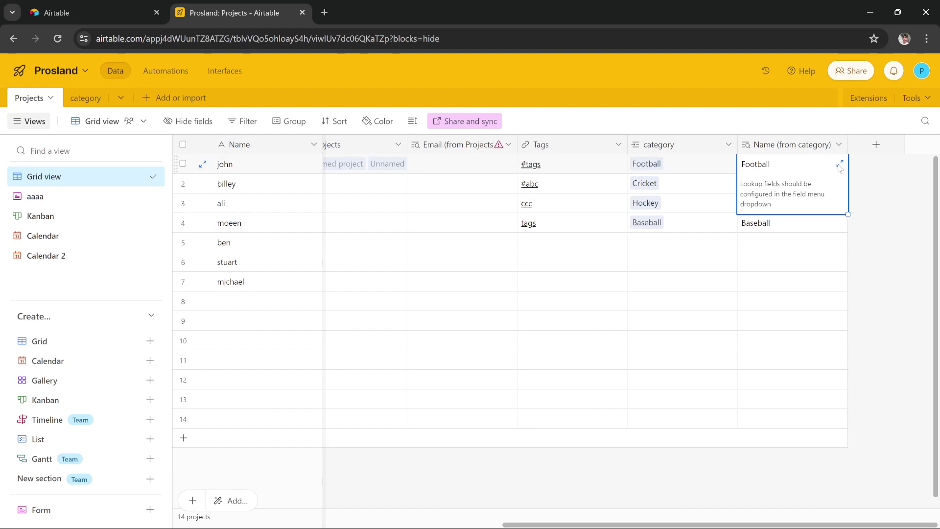
{"action": "left_click", "coordinate": [839, 145]}
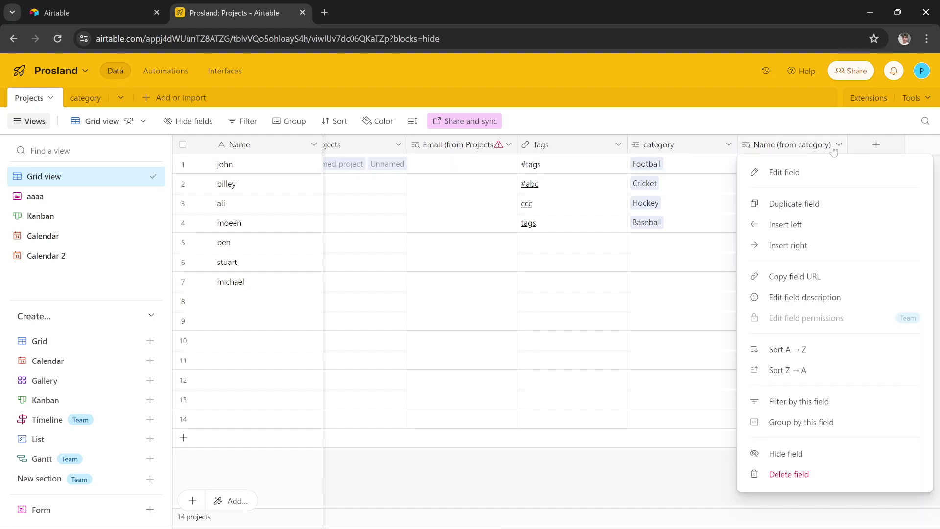
{"action": "left_click", "coordinate": [854, 472]}
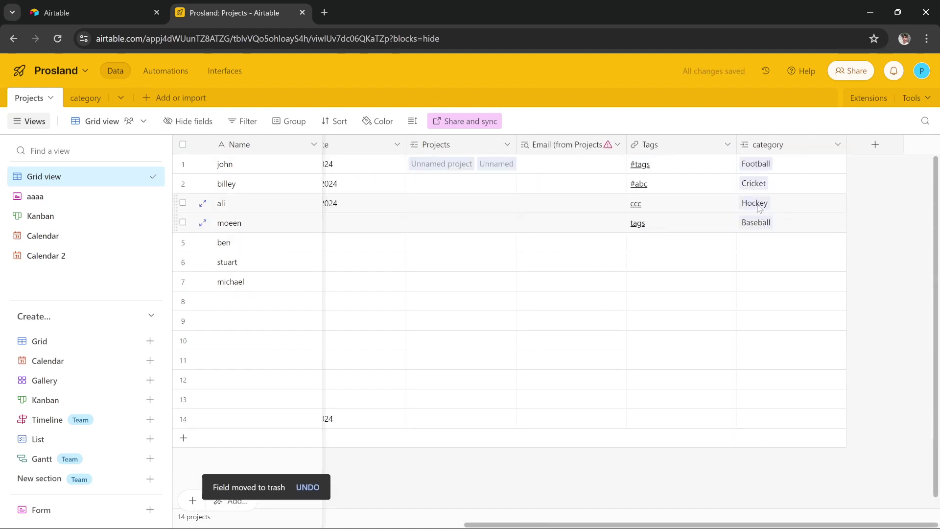
Link the fifth project record to Football in the category field.
{"action": "left_click", "coordinate": [780, 241]}
{"action": "left_click", "coordinate": [750, 242]}
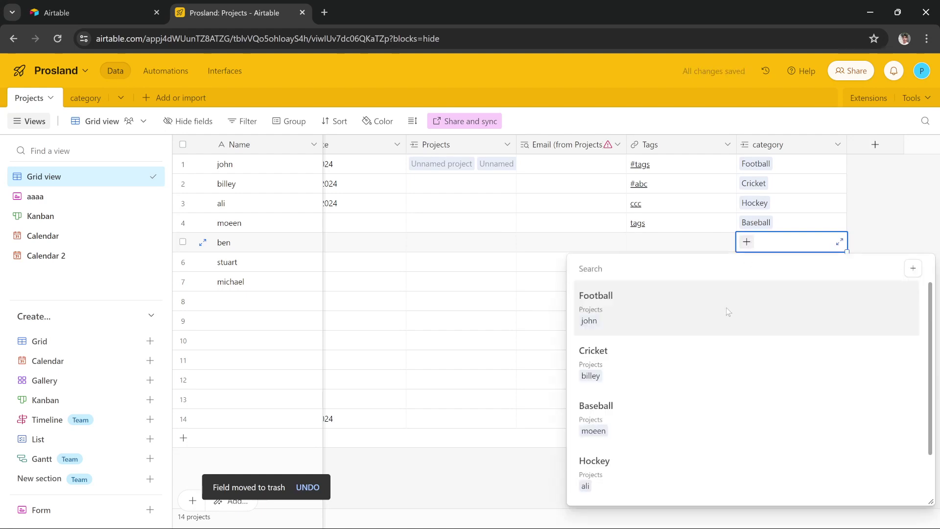
{"action": "left_click", "coordinate": [728, 311]}
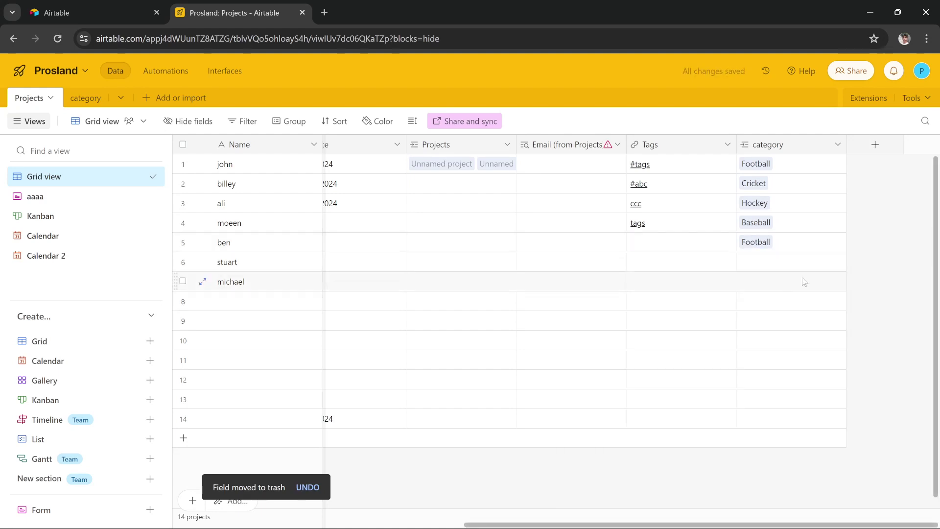